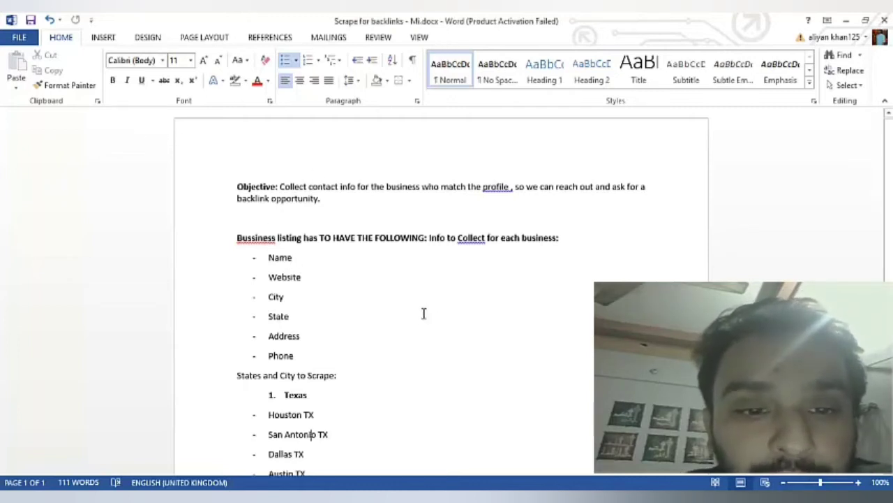
- Examine the business fields to collect and the states and cities to scrape, selecting the Houston TX entry
scroll(327, 315, "down", 3)
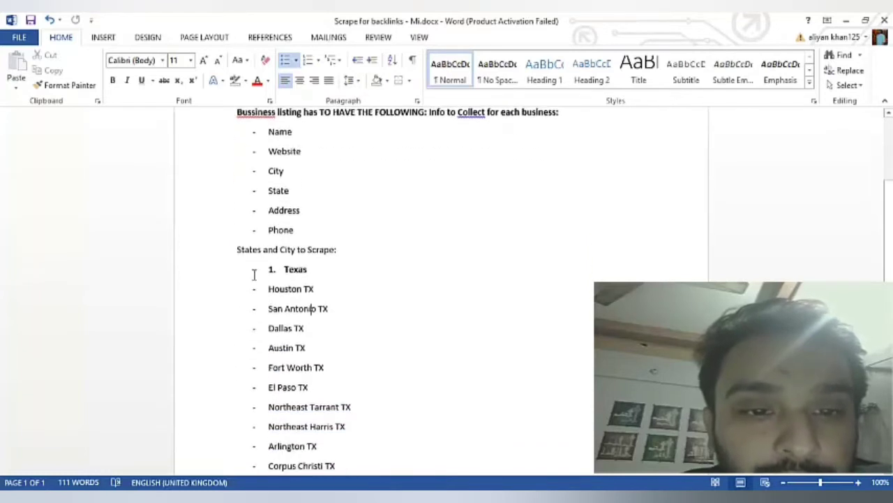
scroll(324, 333, "down", 4)
scroll(314, 335, "up", 2)
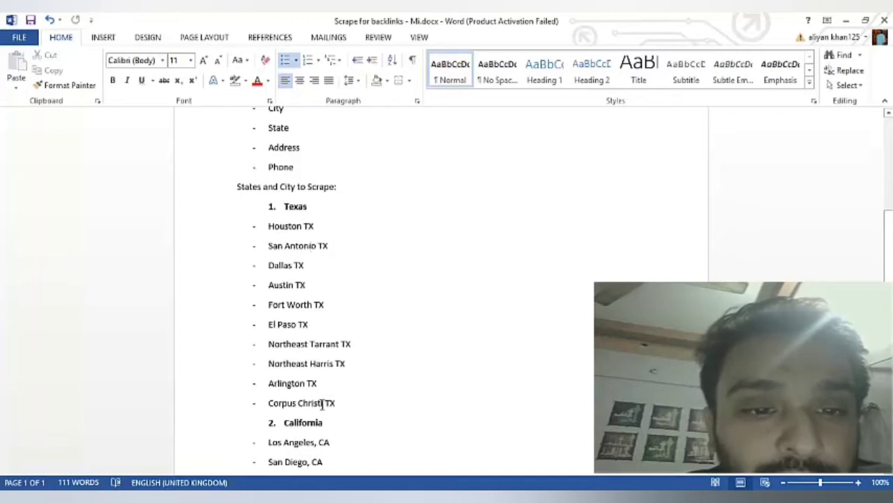
scroll(323, 405, "up", 5)
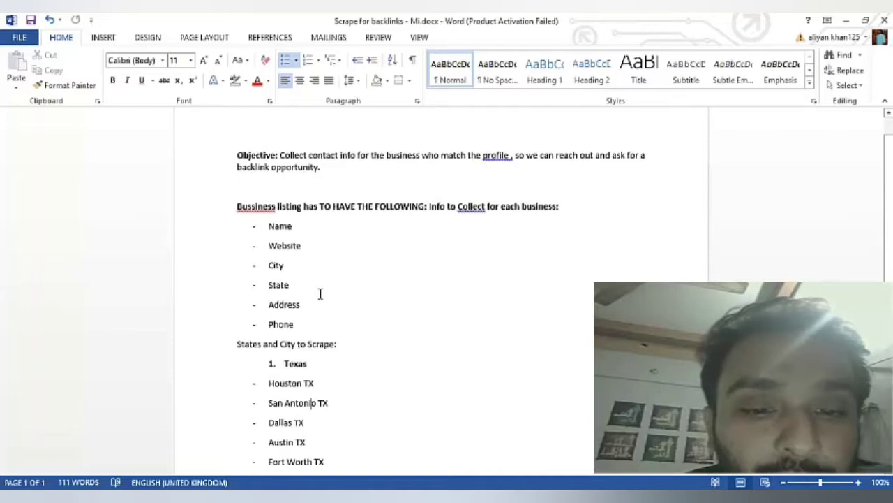
scroll(320, 294, "down", 1)
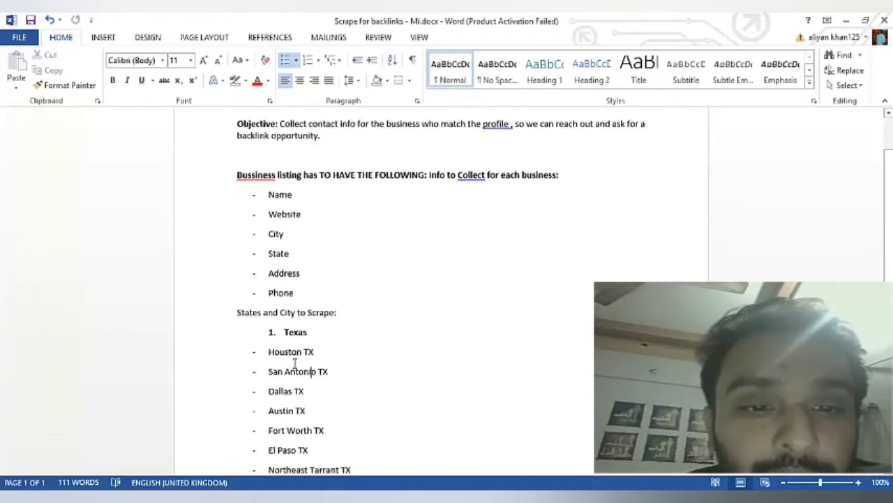
scroll(294, 363, "down", 1)
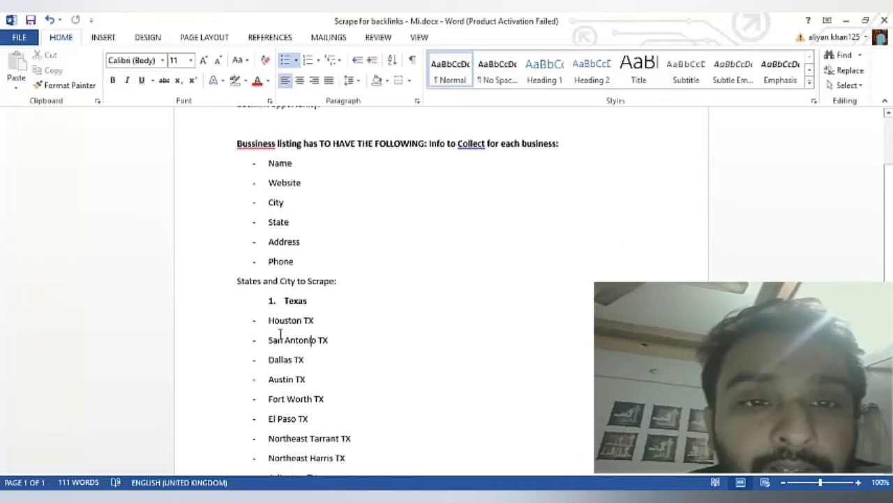
scroll(279, 333, "up", 2)
scroll(276, 334, "down", 2)
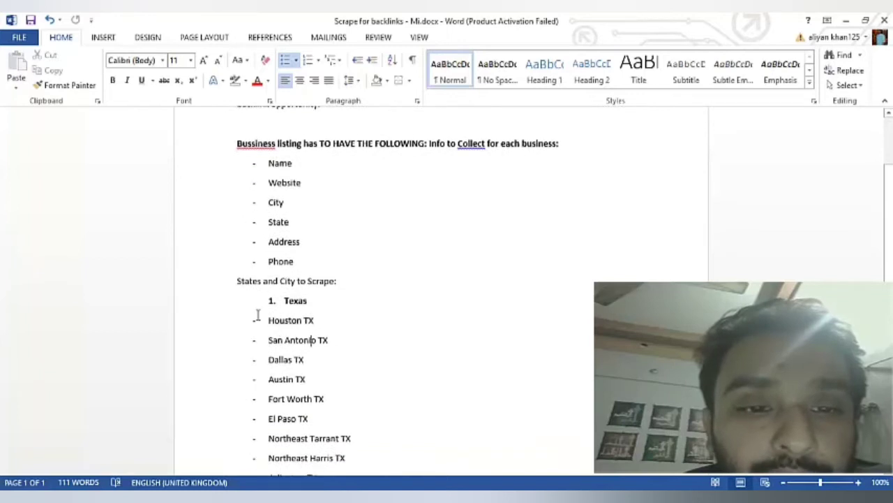
left_click_drag(270, 320, 318, 328)
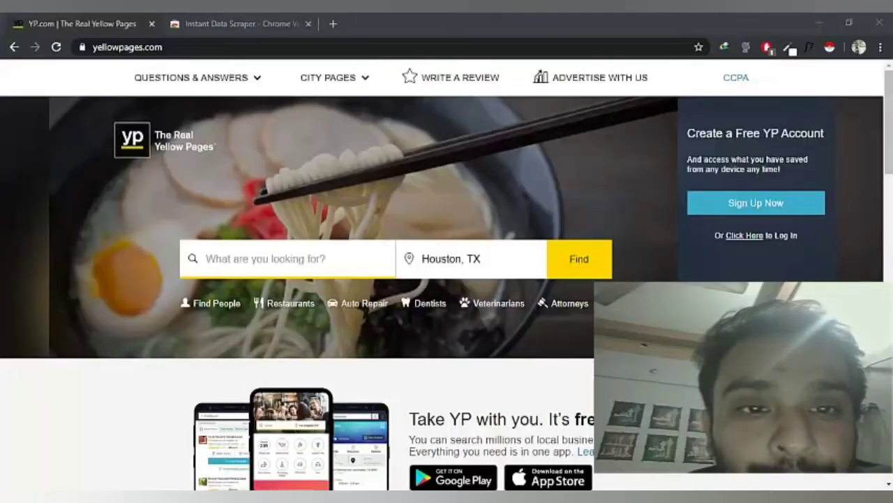
- Switch to Chrome and search Yellow Pages for massage spa in Houston, TX
key("alt+Tab")
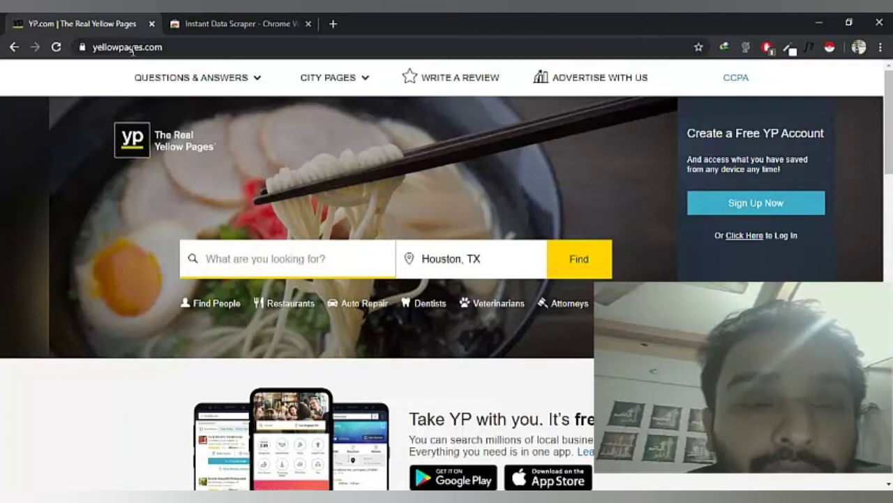
left_click(260, 264)
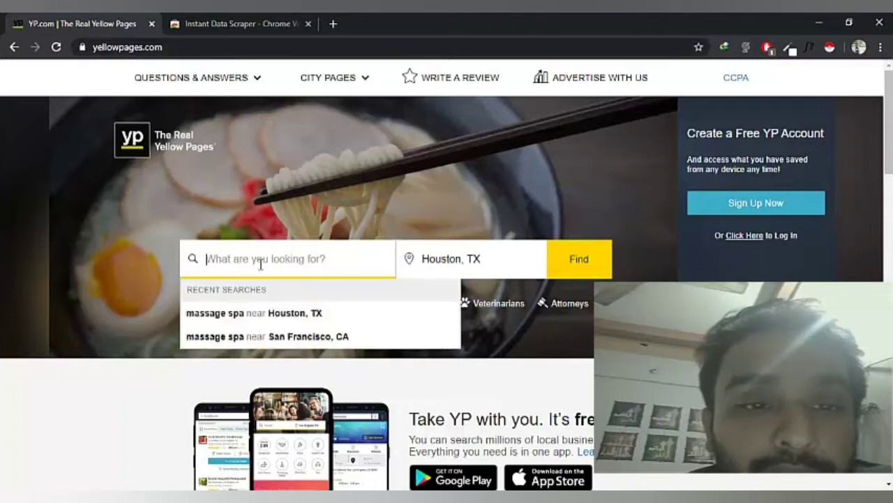
type("Ma")
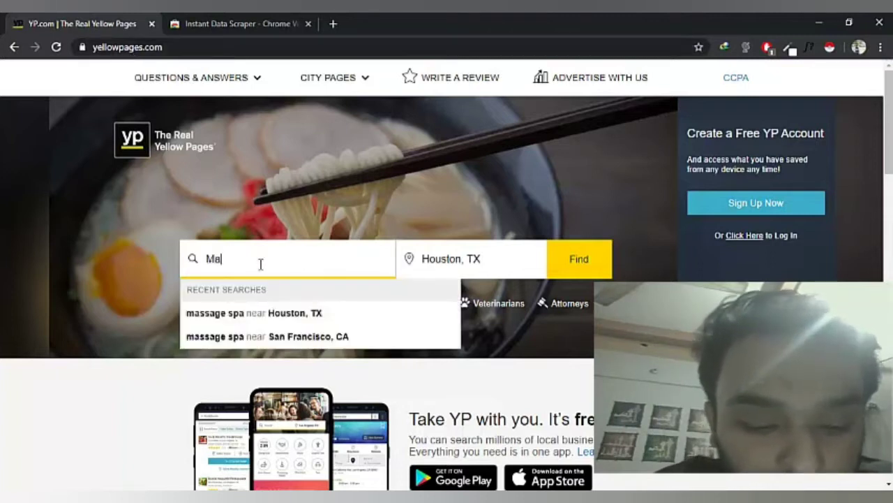
type("ssage ")
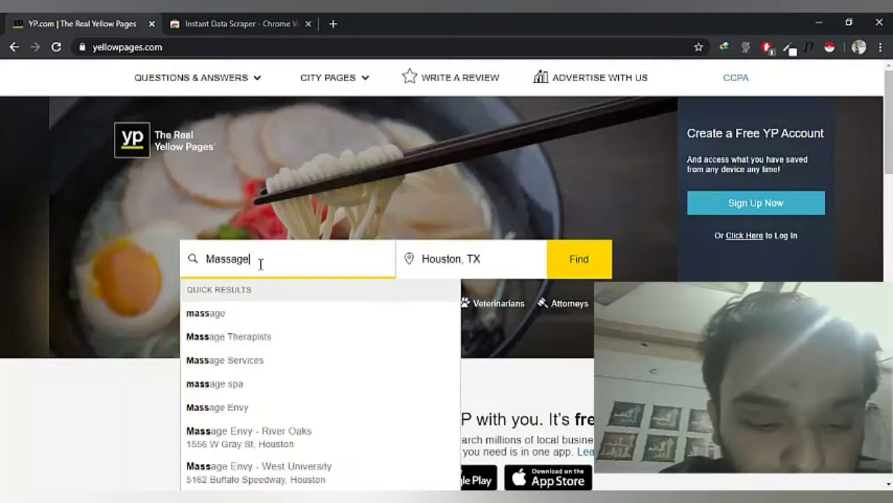
type("Spa")
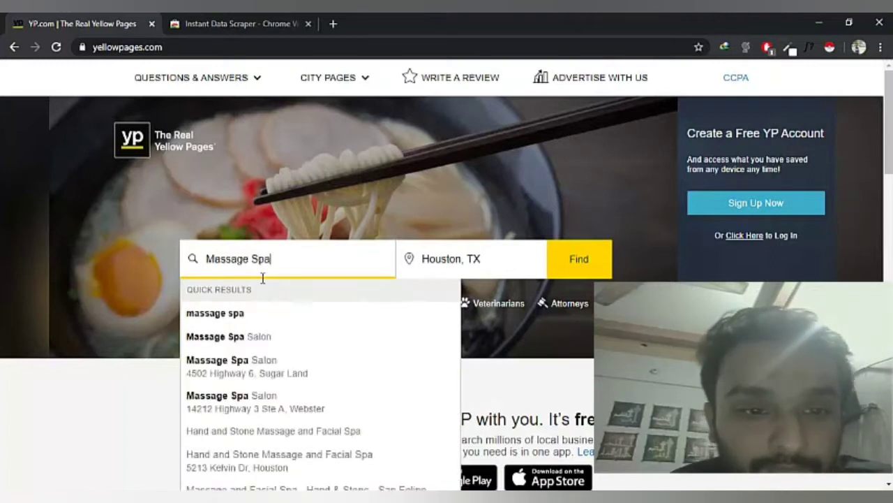
left_click(250, 317)
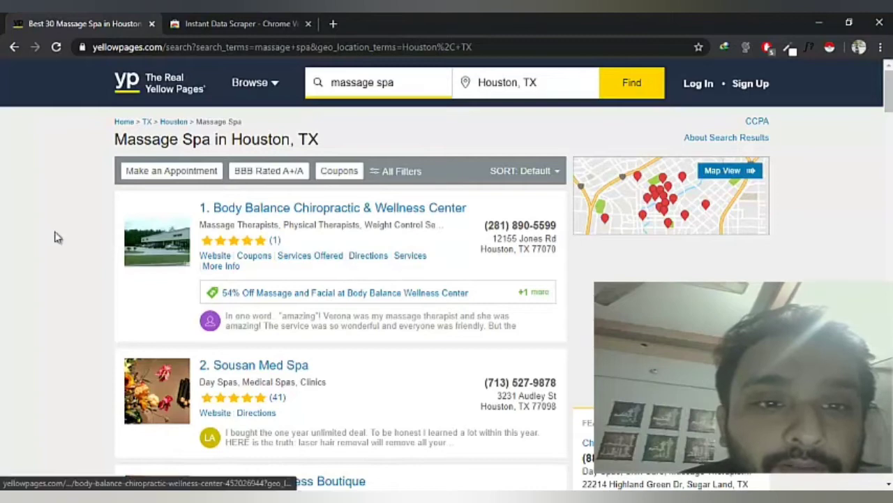
- Examine the massage spa listings and the page navigation at the end of the results
scroll(87, 231, "down", 10)
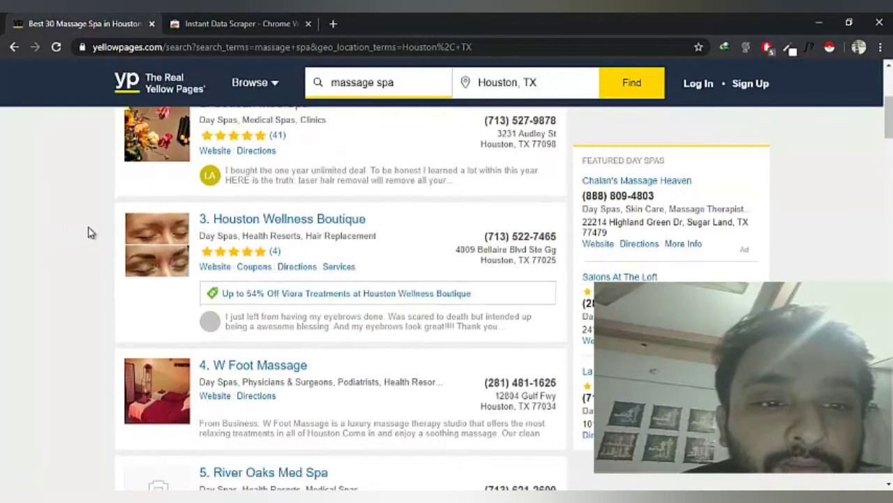
scroll(82, 234, "down", 20)
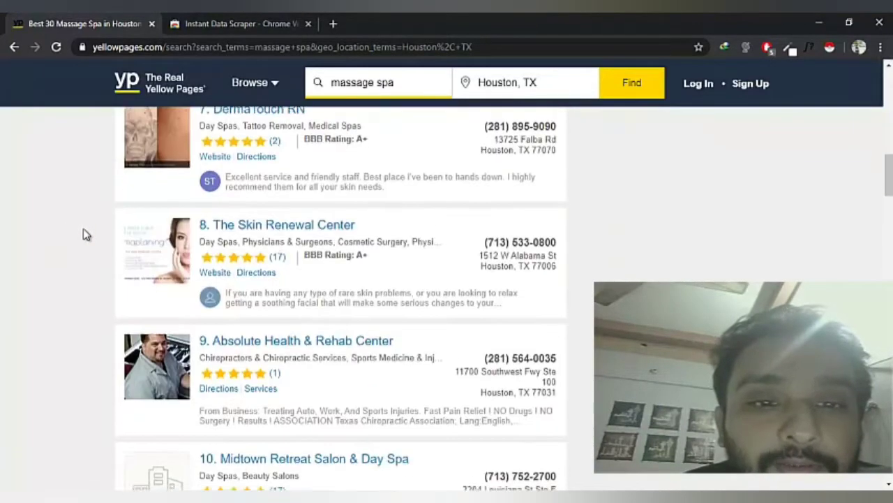
scroll(82, 234, "down", 20)
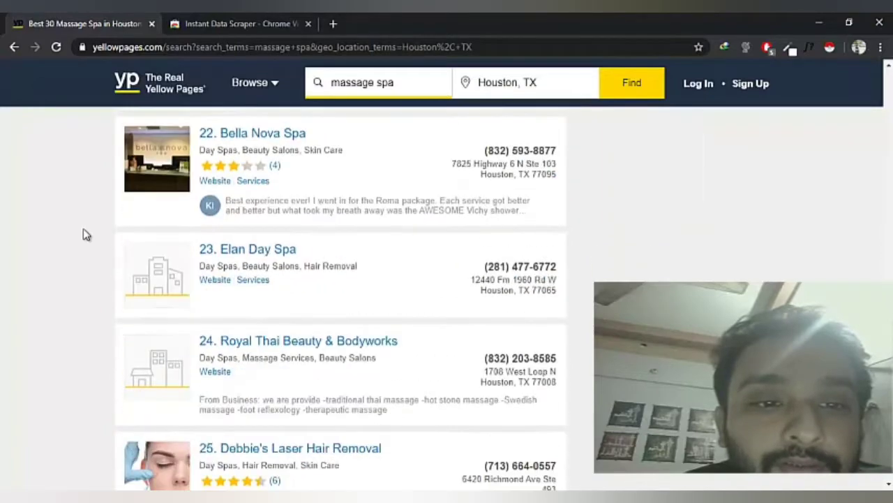
scroll(82, 234, "down", 5)
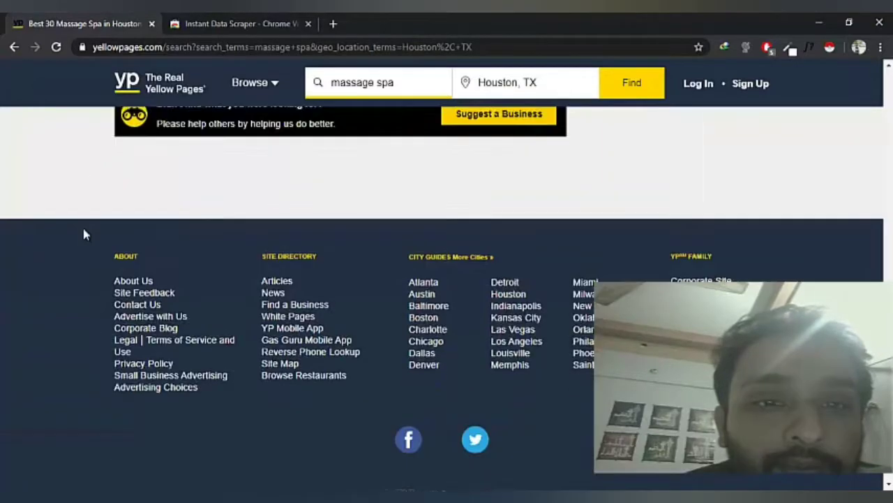
scroll(82, 233, "up", 6)
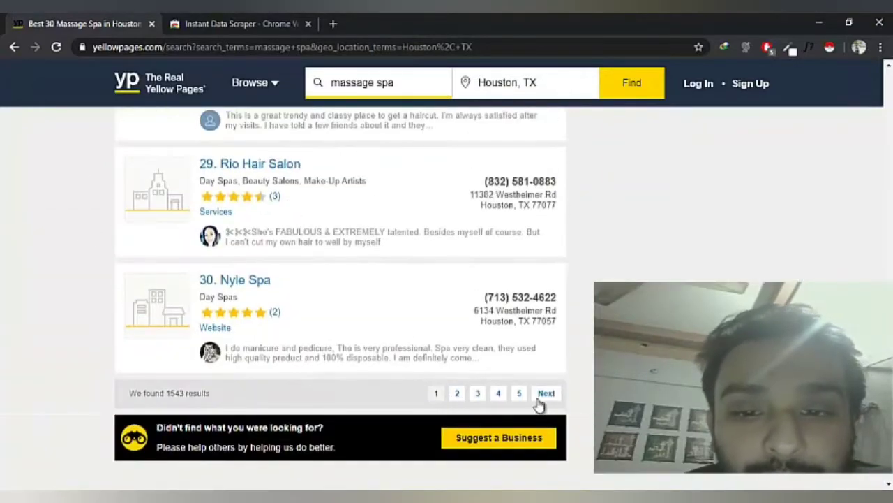
scroll(2, 235, "up", 13)
scroll(187, 232, "up", 20)
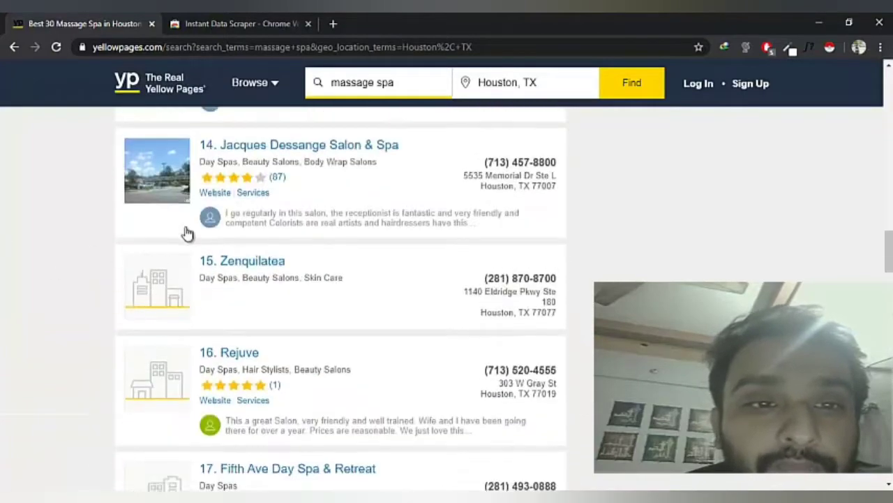
scroll(187, 232, "up", 5)
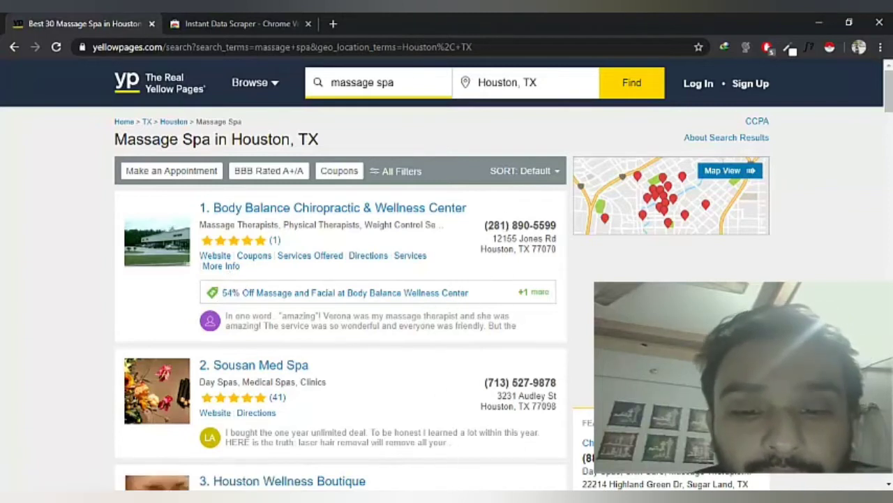
- Switch to the Excel workbook and check its column headings from URL to Website
left_click(466, 447)
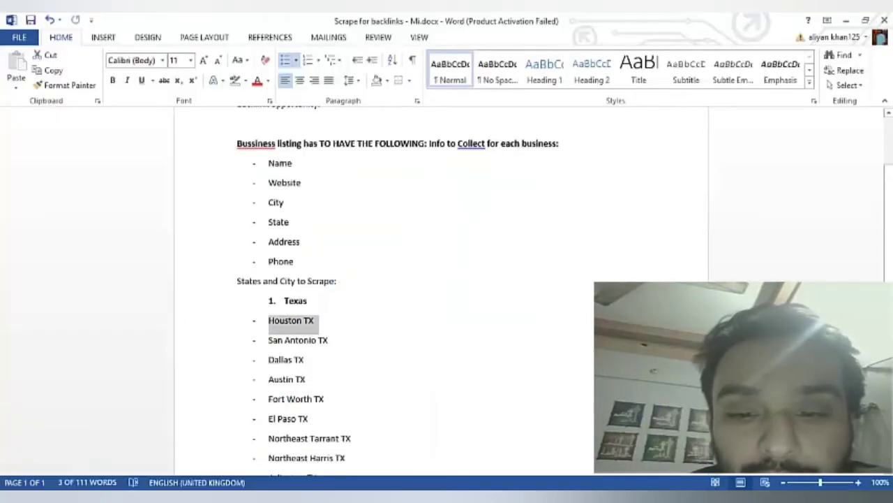
left_click(446, 447)
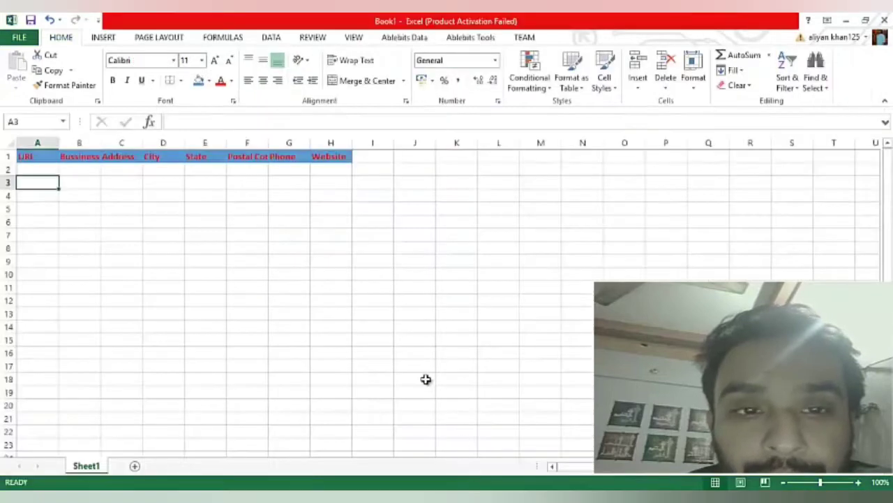
left_click(49, 170)
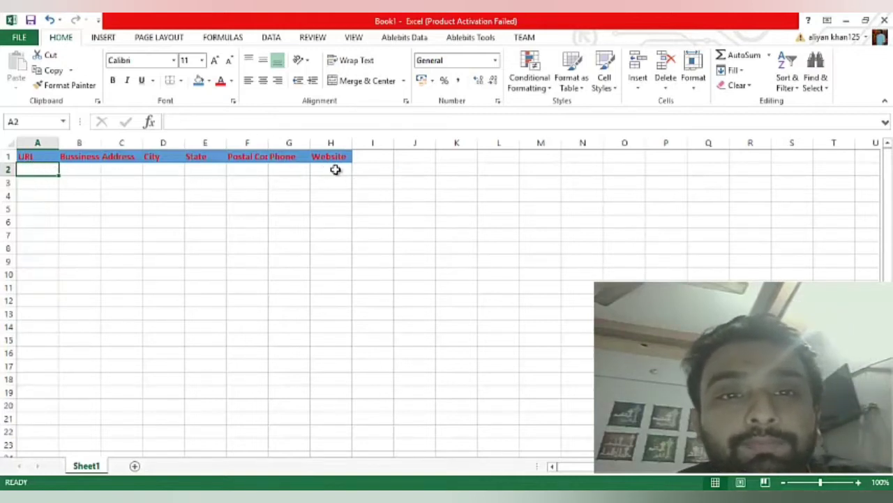
- Switch to Chrome, view the Instant Data Scraper extension's web store page and return to the massage spa results
key("alt+Tab")
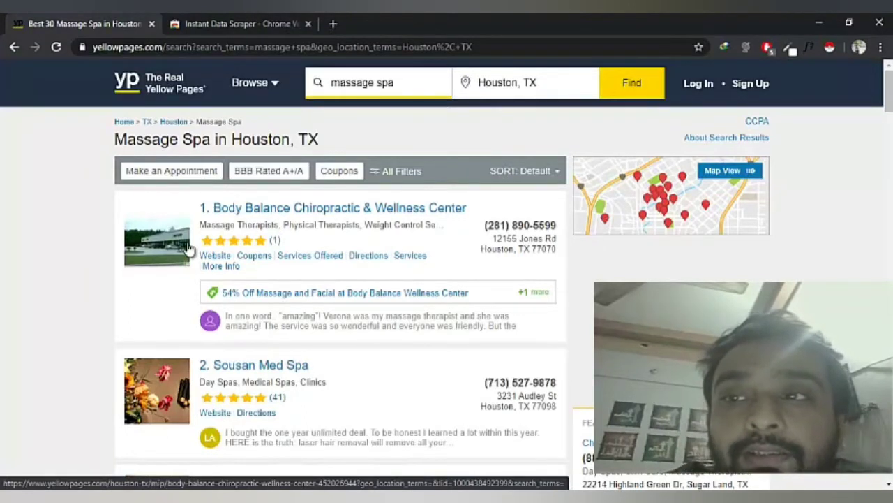
left_click(233, 18)
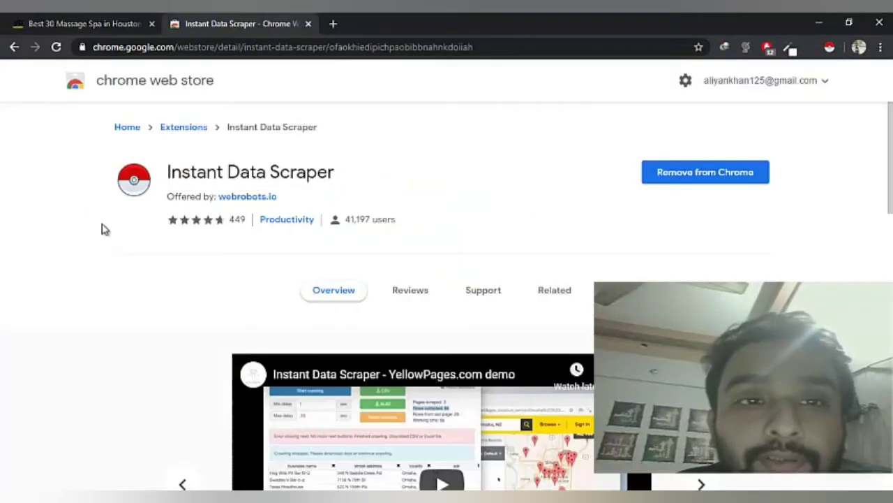
left_click(827, 49)
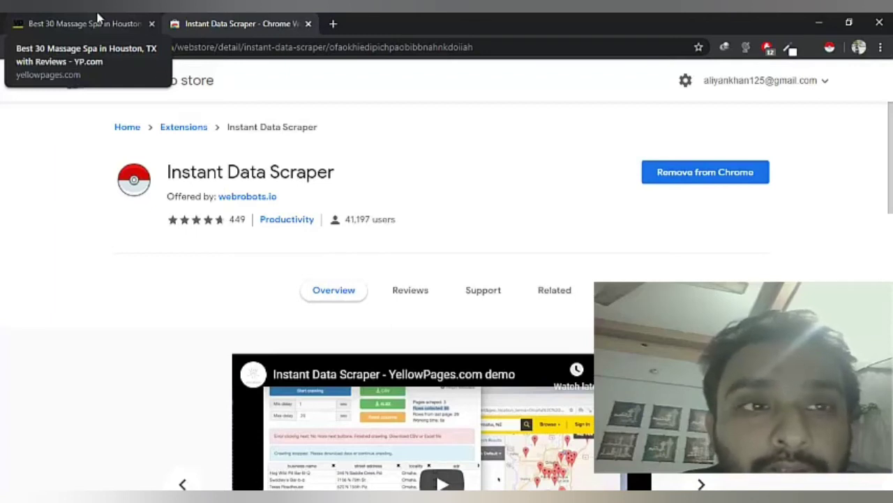
left_click(98, 17)
left_click(239, 20)
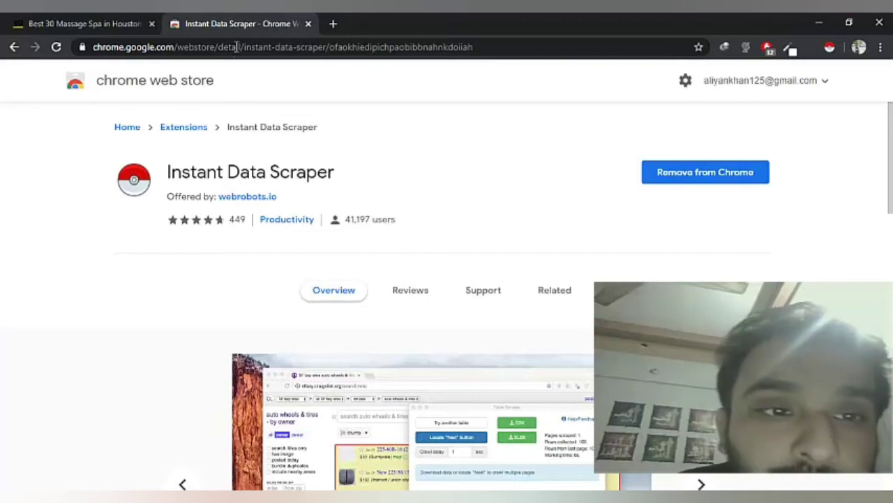
left_click(98, 19)
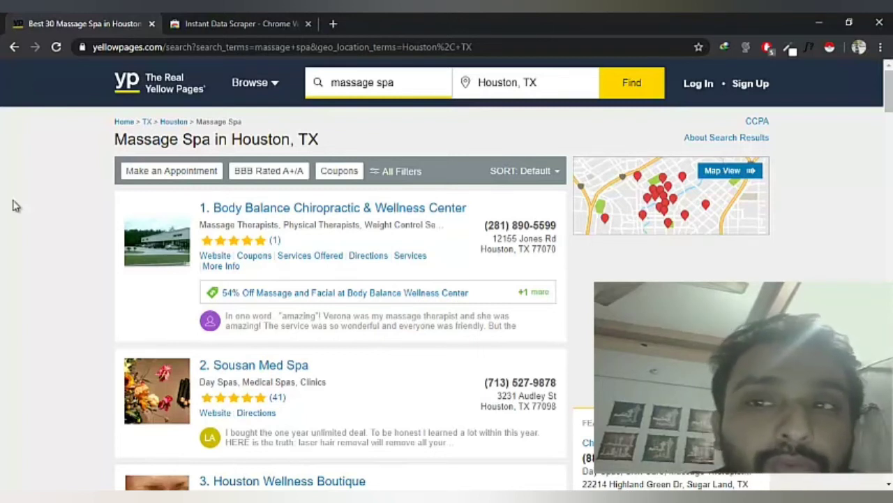
- Launch Instant Data Scraper on the massage spa results and examine the extracted table preview
left_click(831, 48)
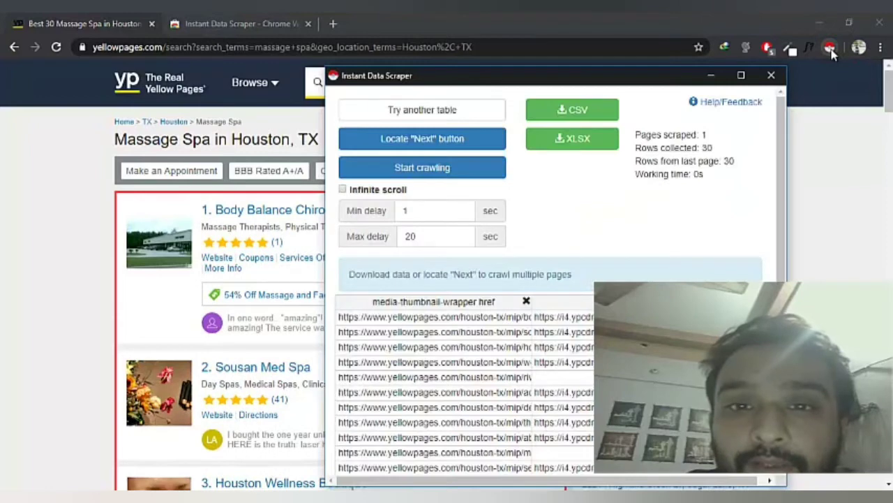
left_click_drag(641, 79, 631, 49)
scroll(349, 254, "down", 1)
scroll(343, 248, "down", 1)
scroll(122, 199, "down", 2)
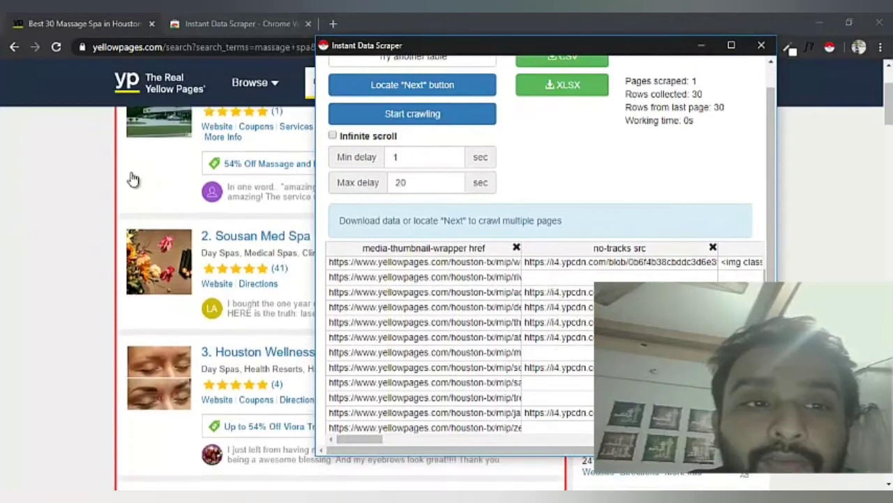
scroll(71, 316, "down", 1)
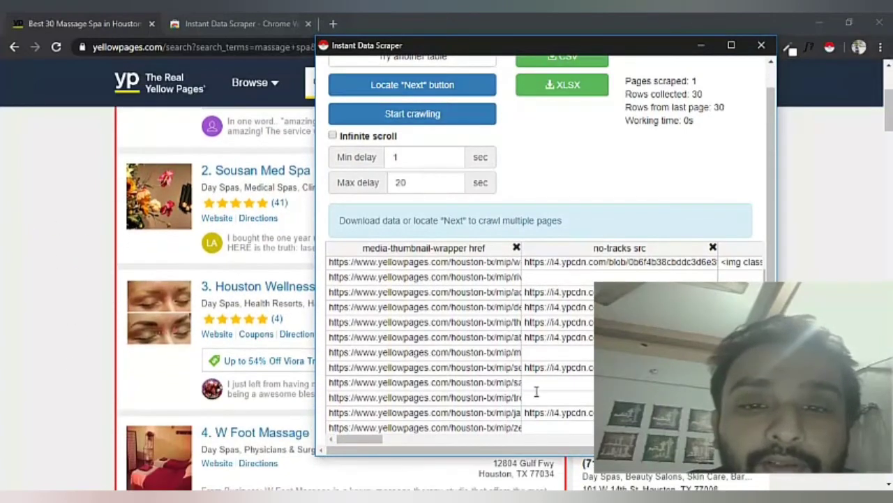
scroll(446, 378, "up", 3)
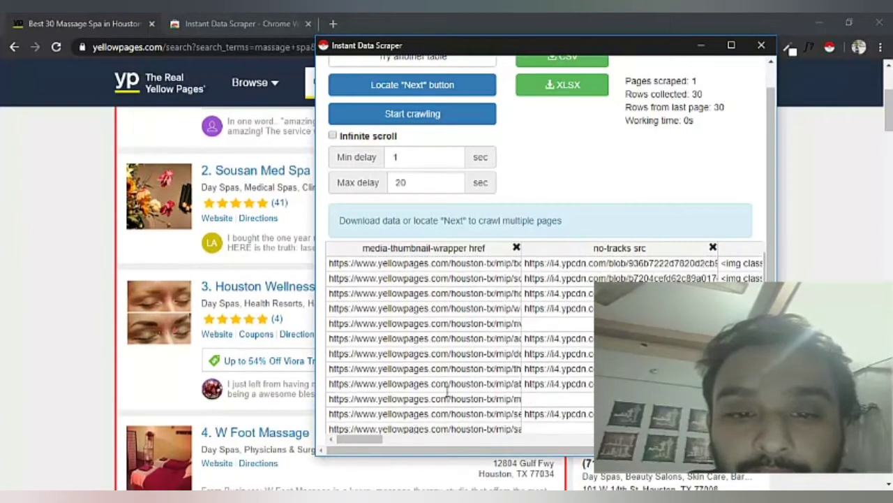
scroll(430, 405, "up", 1)
scroll(472, 455, "right", 1)
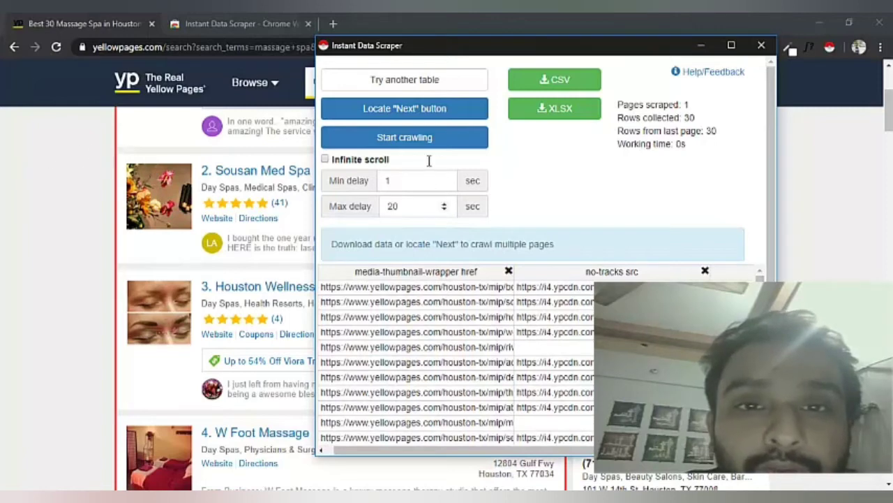
- Mark the Next link below the massage spa results as the page-advance button for the crawl
left_click(425, 116)
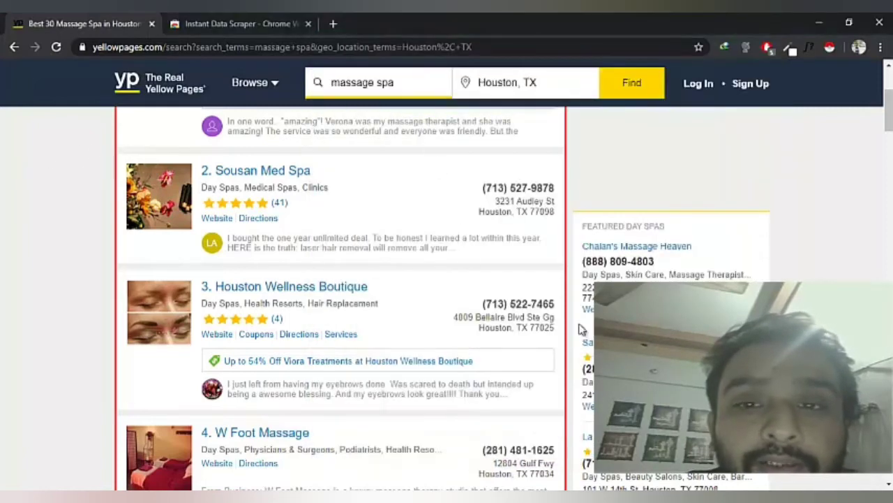
scroll(414, 319, "down", 15)
scroll(415, 321, "down", 20)
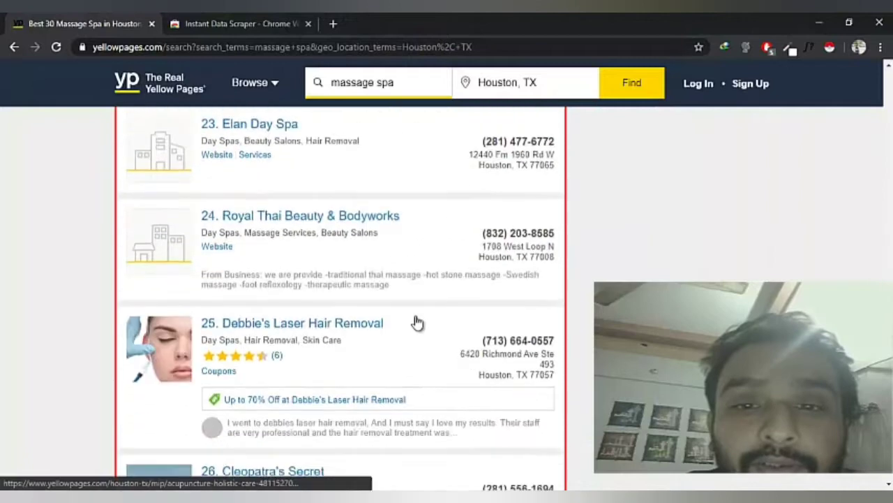
scroll(414, 319, "down", 5)
scroll(432, 314, "up", 2)
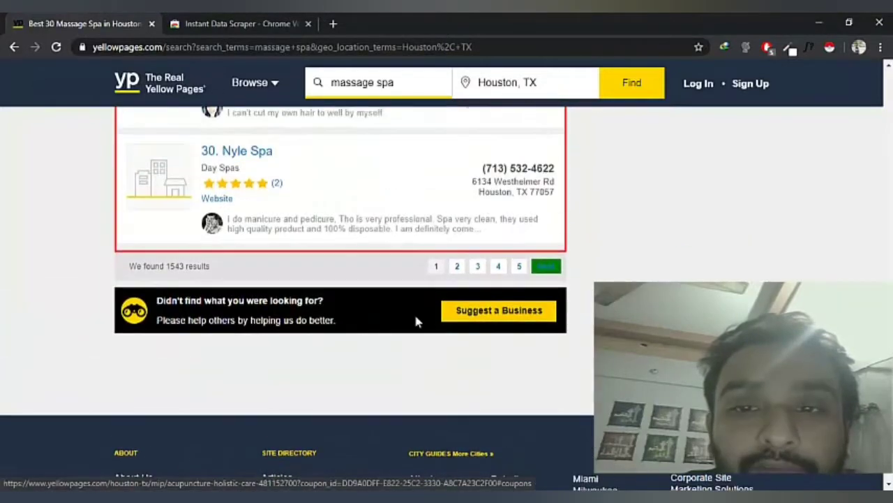
left_click(549, 271)
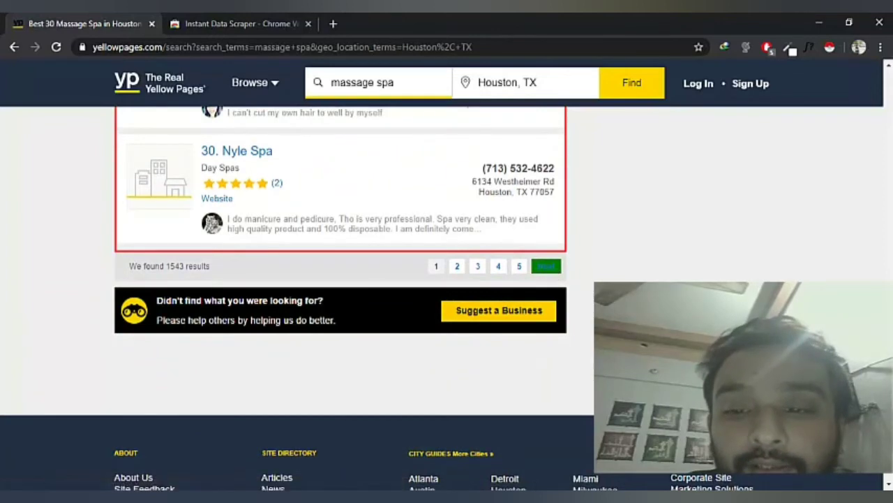
- Crawl the massage spa result pages with Instant Data Scraper and stop the crawl after two pages
left_click(436, 110)
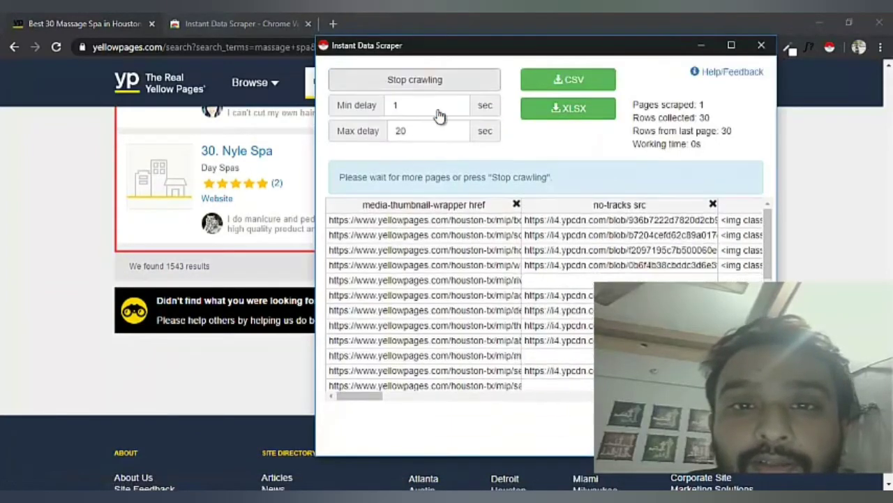
left_click_drag(452, 53, 662, 77)
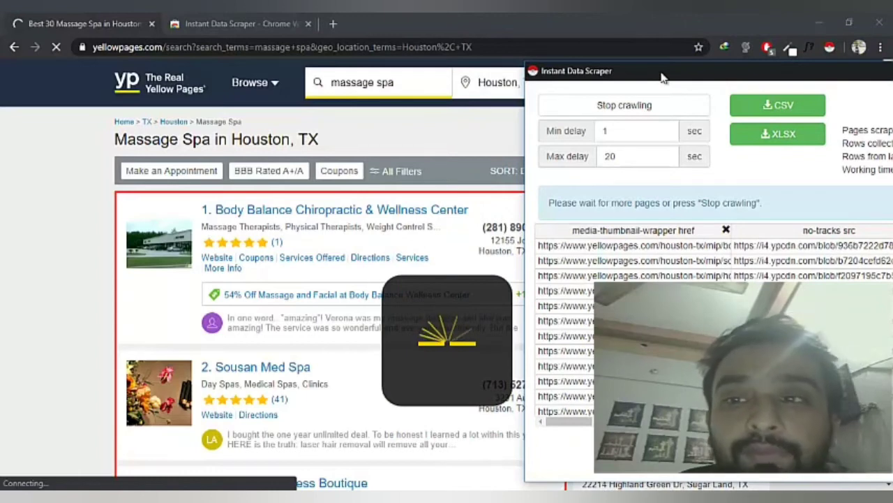
left_click_drag(688, 74, 459, 51)
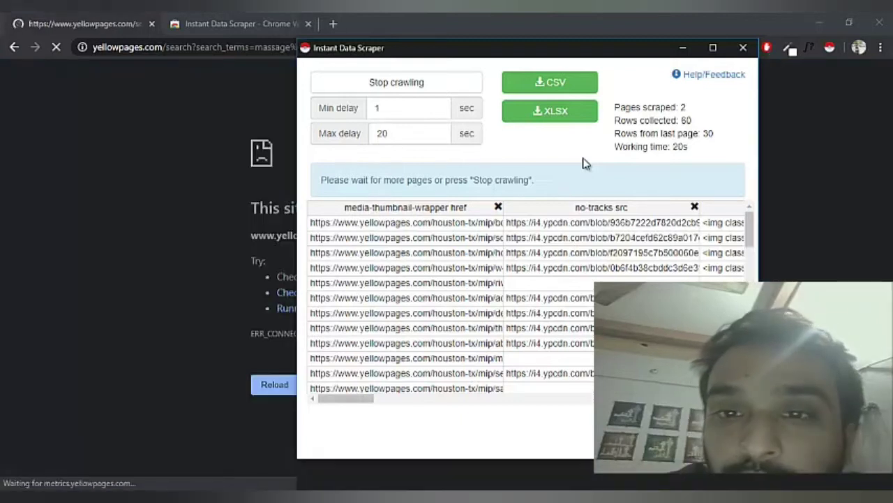
left_click(416, 83)
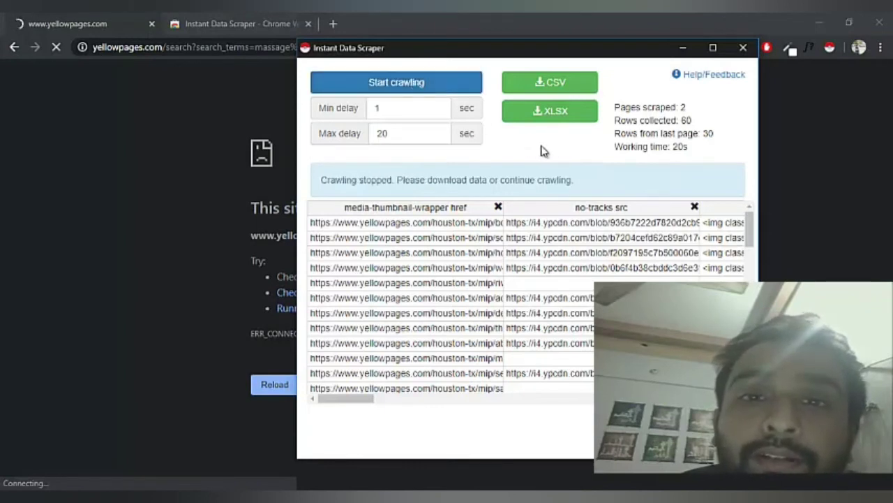
- Export the scraped rows as XLSX and save them as https__www.yellowpages.com_se (1).xlsx in the AK_Services folder
left_click(557, 119)
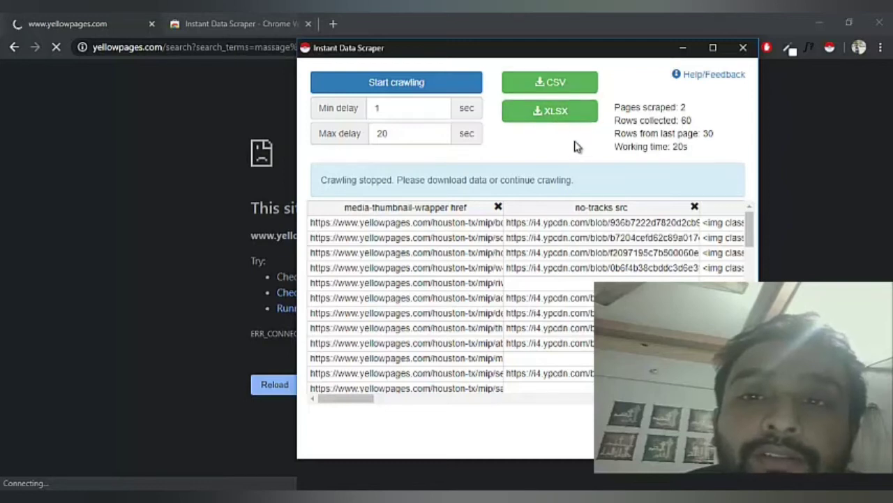
left_click(566, 116)
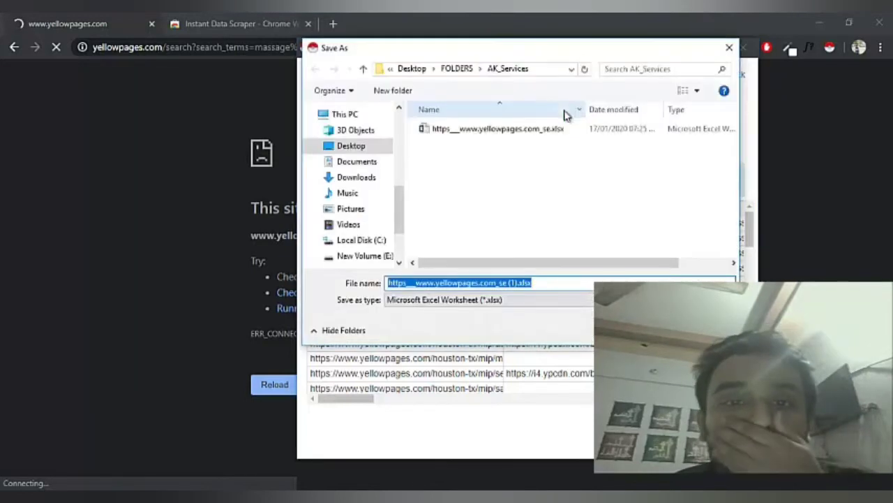
key("Return")
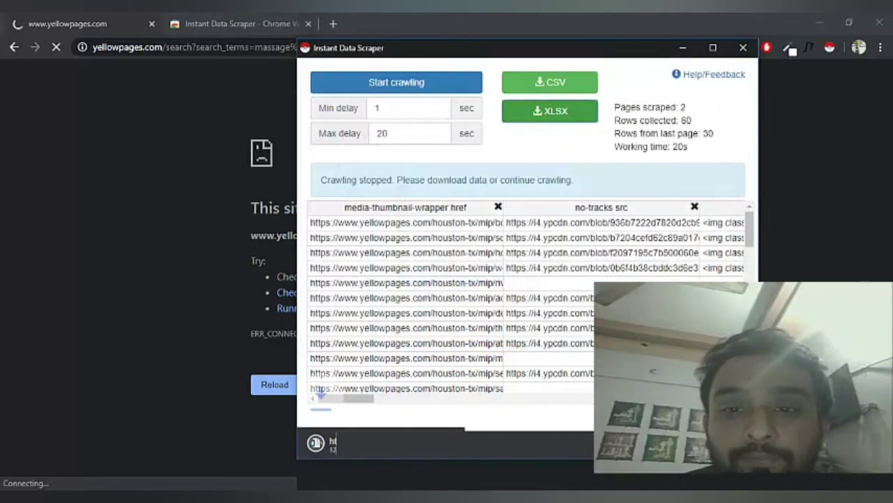
- Open the downloaded workbook in Excel with its content recovered and look through the scraped rows
left_click(379, 444)
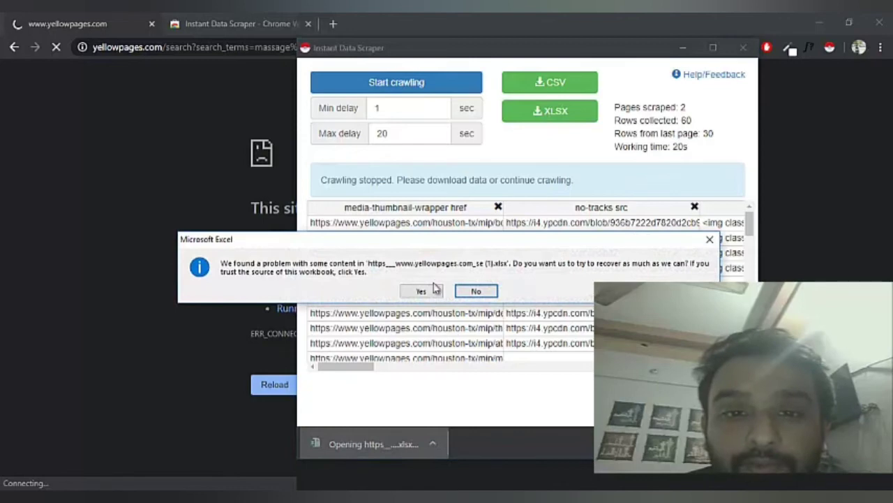
left_click(423, 291)
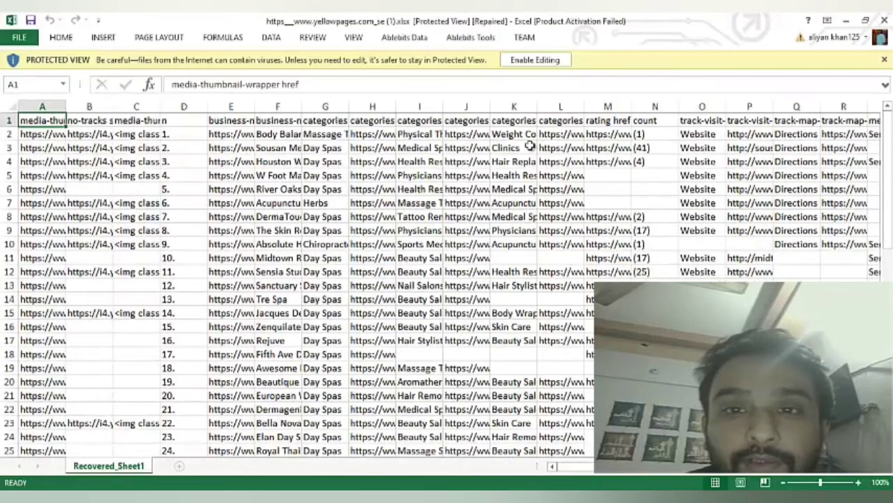
scroll(290, 302, "down", 3)
scroll(290, 303, "up", 3)
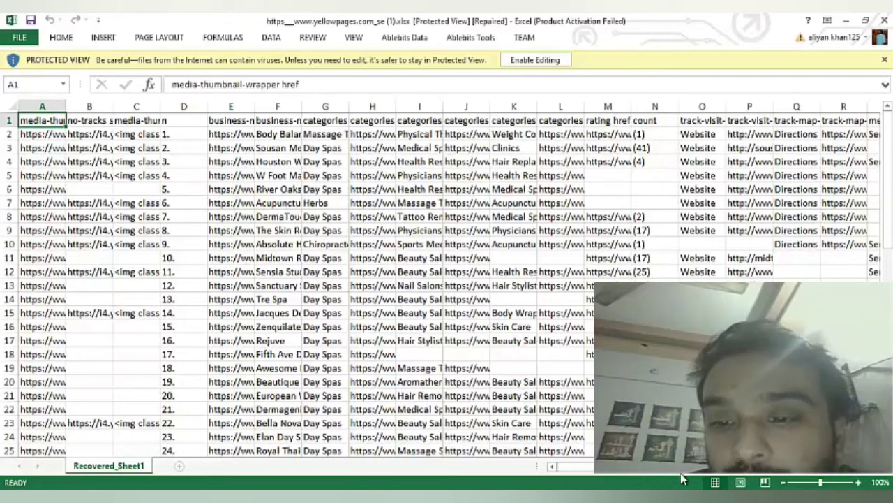
- Switch to the https__www.yellowpages.com_se.xlsx workbook, check its business name, website and phone columns, and return to Chrome
mouse_move(566, 481)
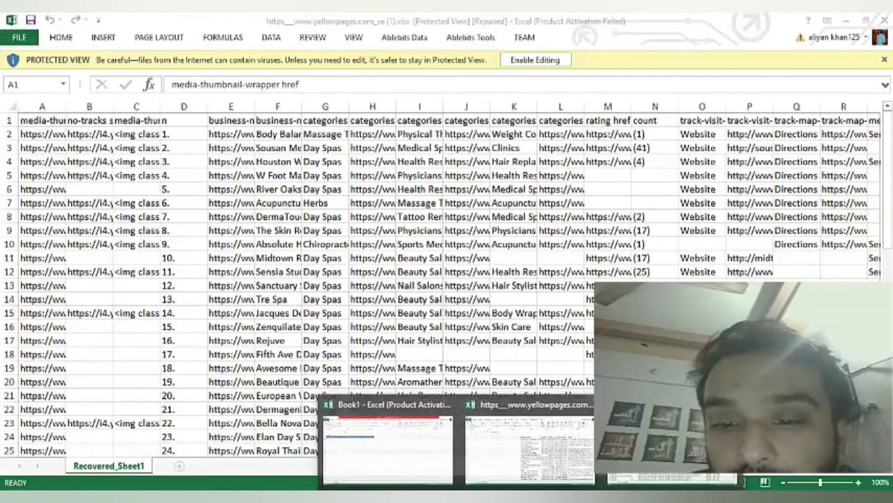
left_click(530, 464)
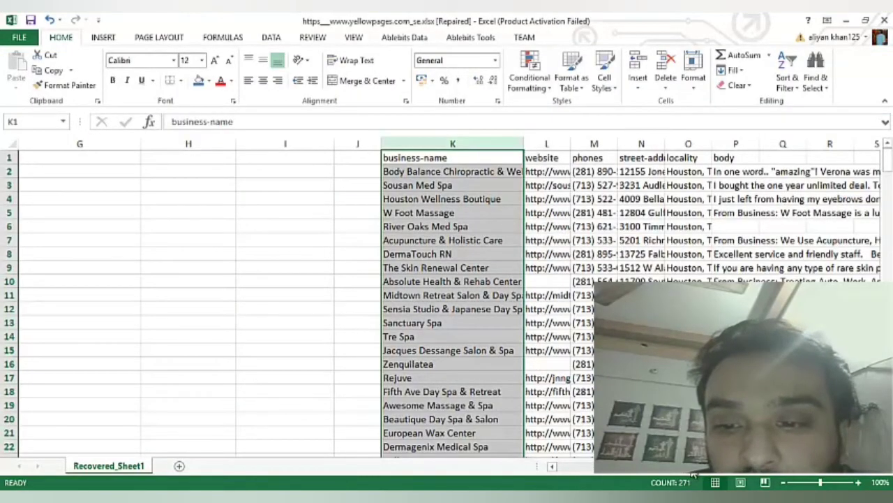
scroll(488, 300, "left", 5)
scroll(488, 300, "right", 5)
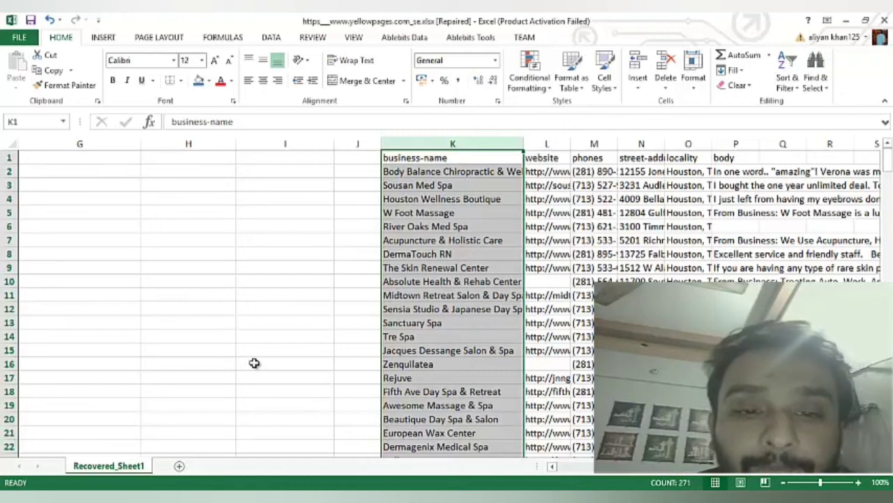
left_click(306, 492)
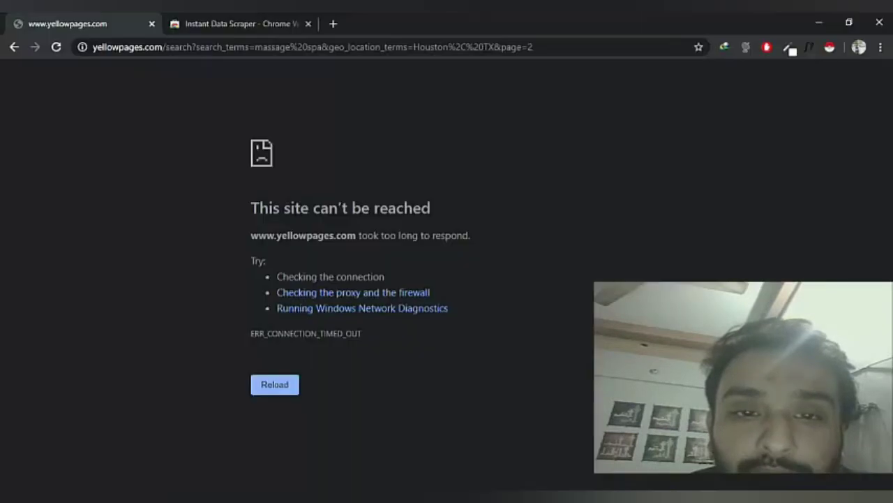